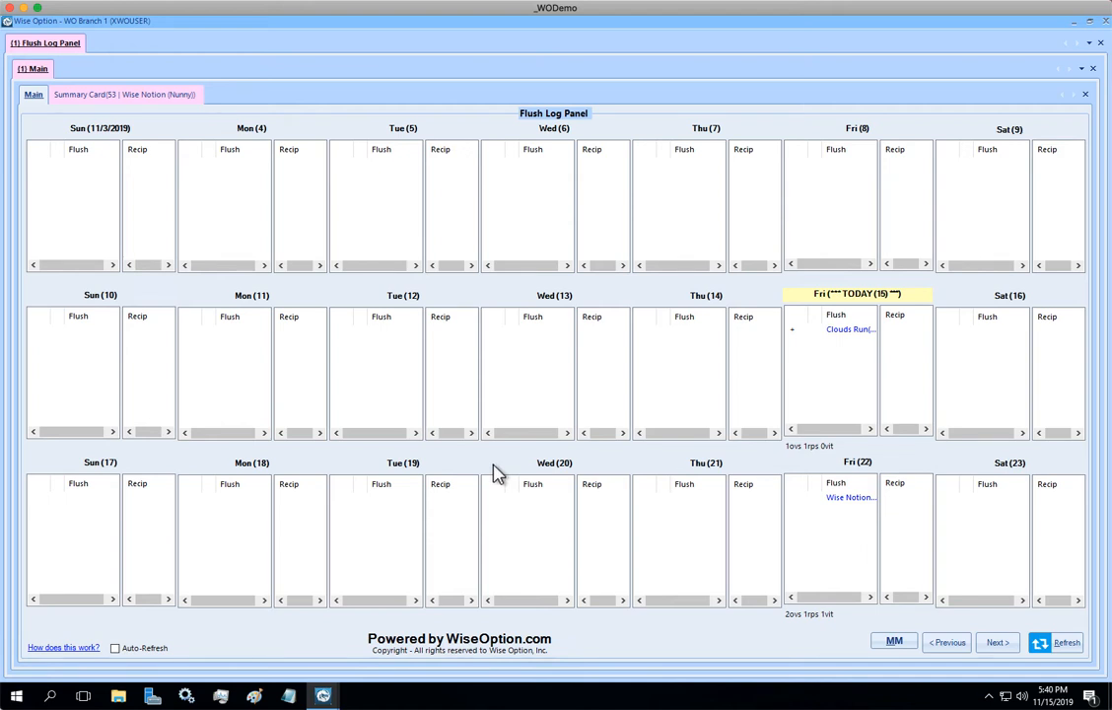
# - Add and save a new Customer Management record for Trend Ranch with owner, spouse, phone number and Farm address details
pyautogui.rightClick(62, 46)
pyautogui.moveTo(134, 106)
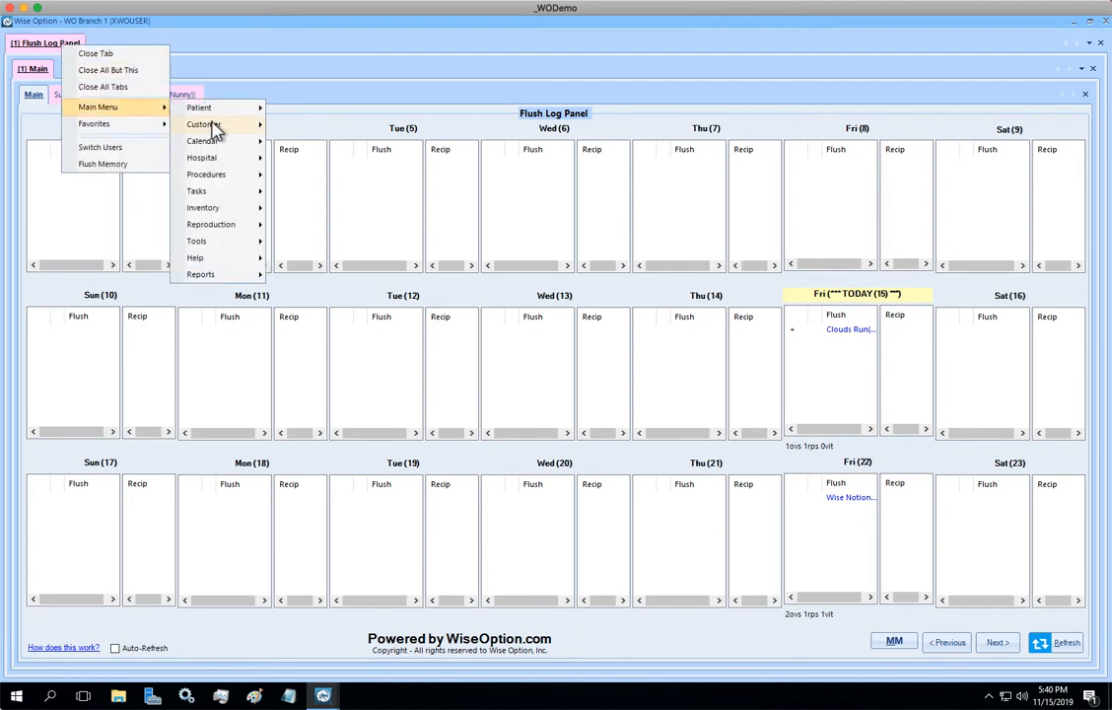
pyautogui.moveTo(236, 125)
pyautogui.click(292, 126)
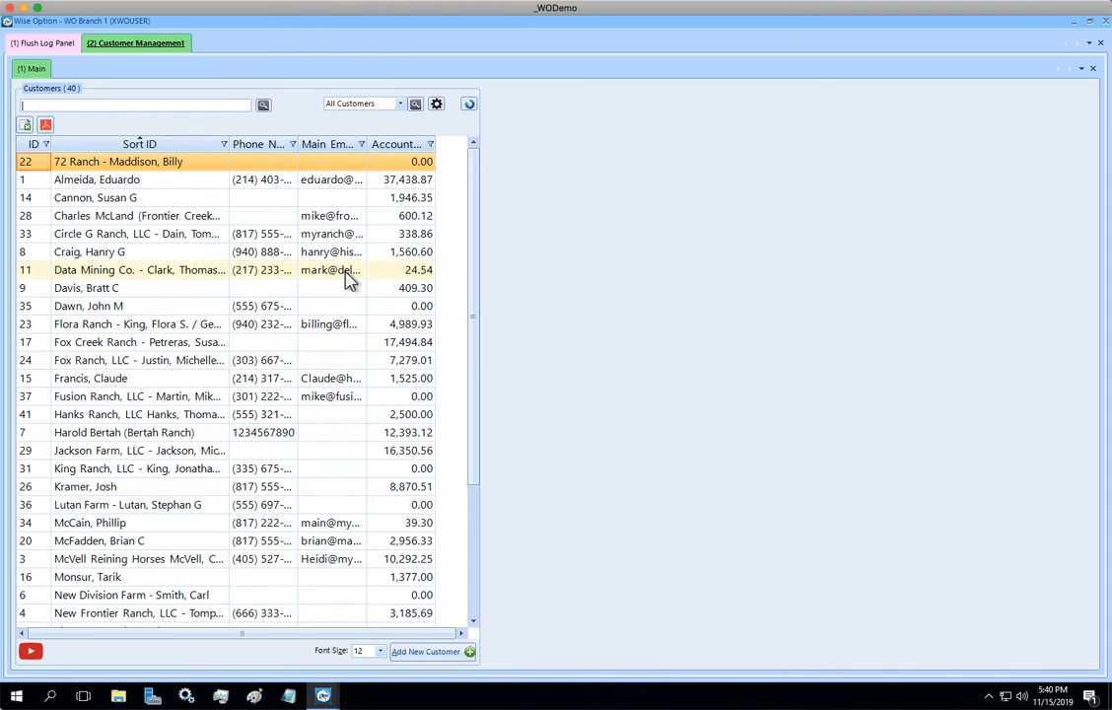
pyautogui.click(29, 42)
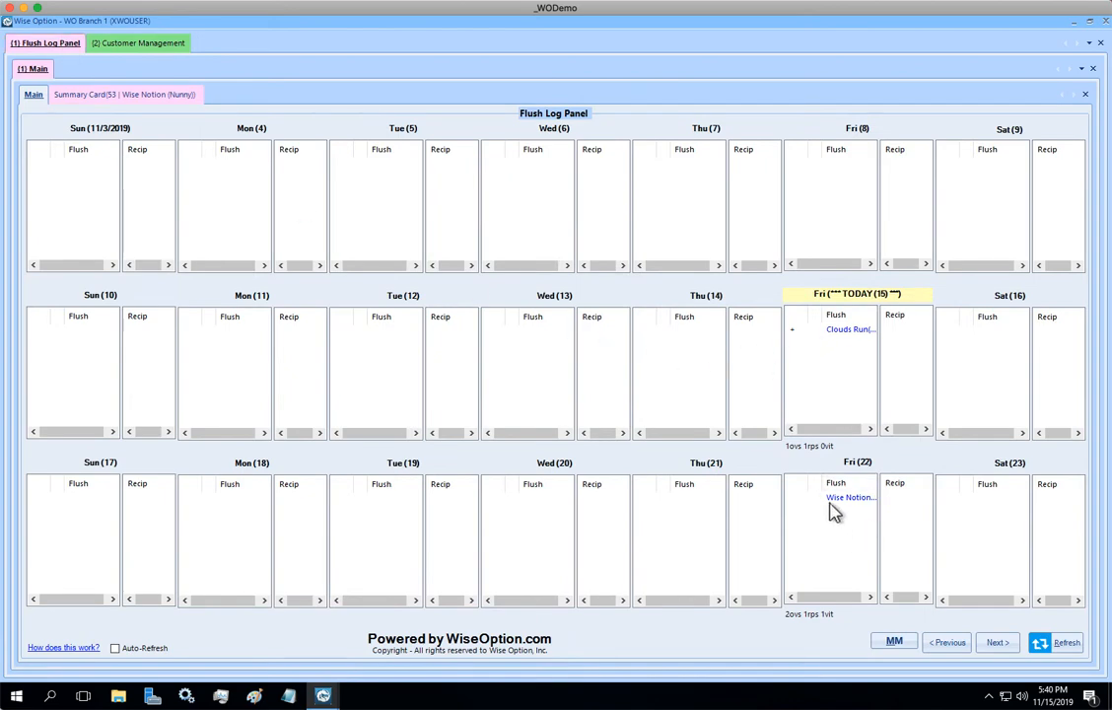
pyautogui.click(158, 47)
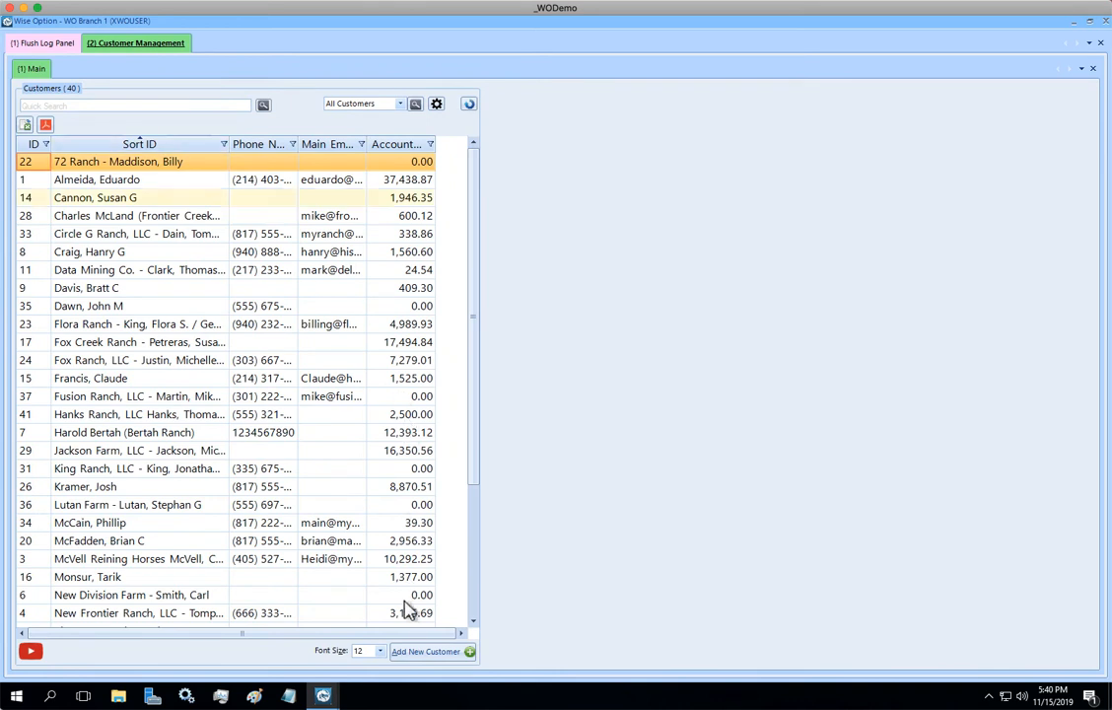
pyautogui.click(427, 655)
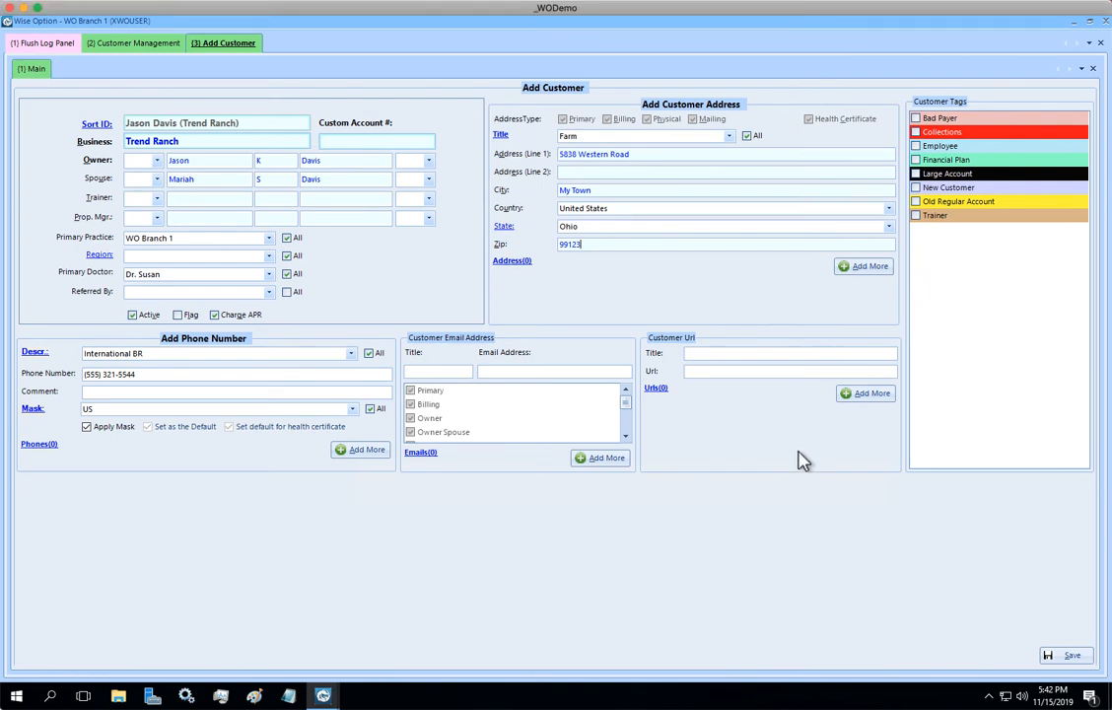
pyautogui.click(1065, 655)
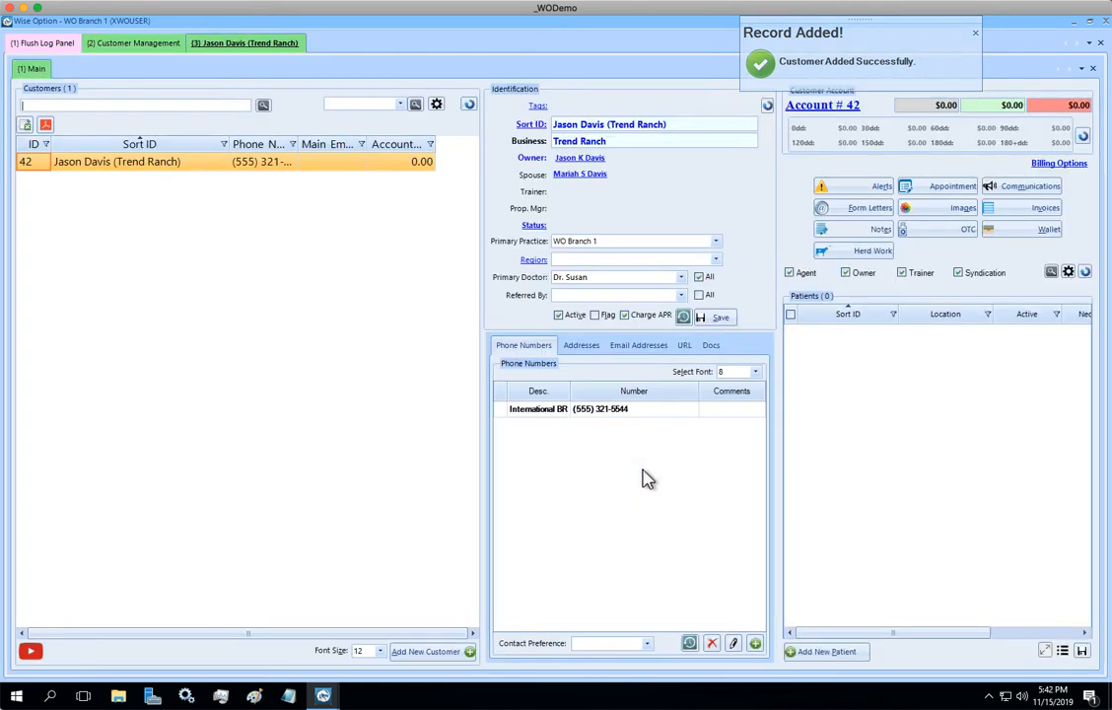
# - Add the patient Crazy Love under this customer as a female bay Quarter Horse donor with birth date and registration number, and save
pyautogui.click(826, 655)
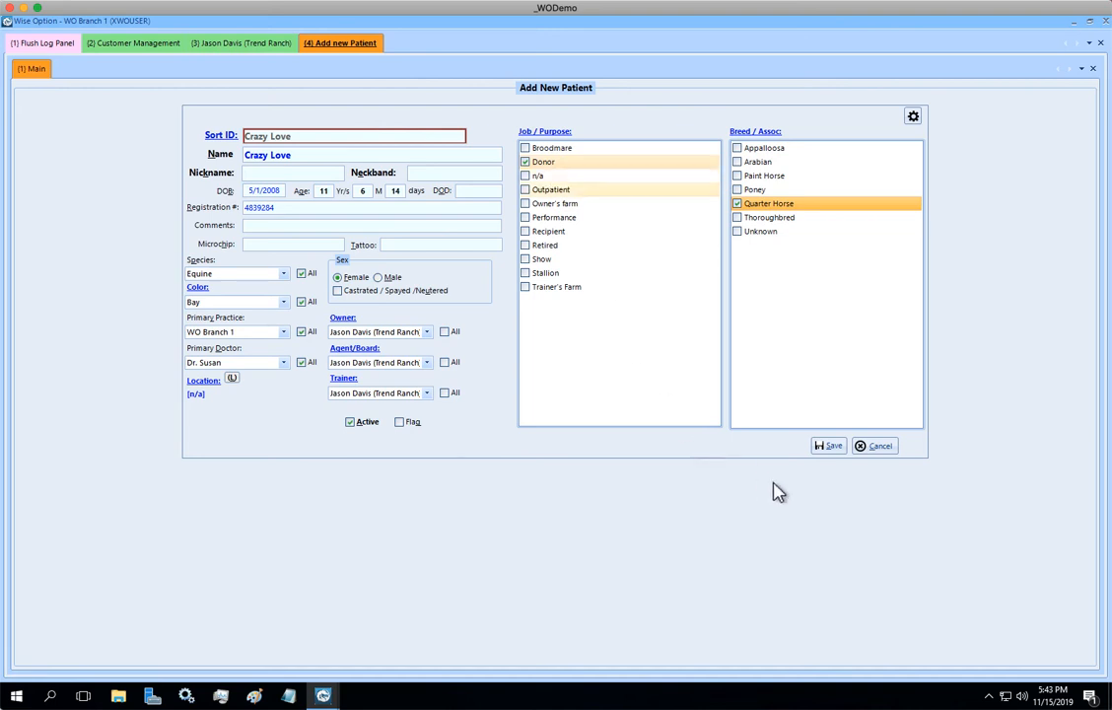
pyautogui.click(828, 446)
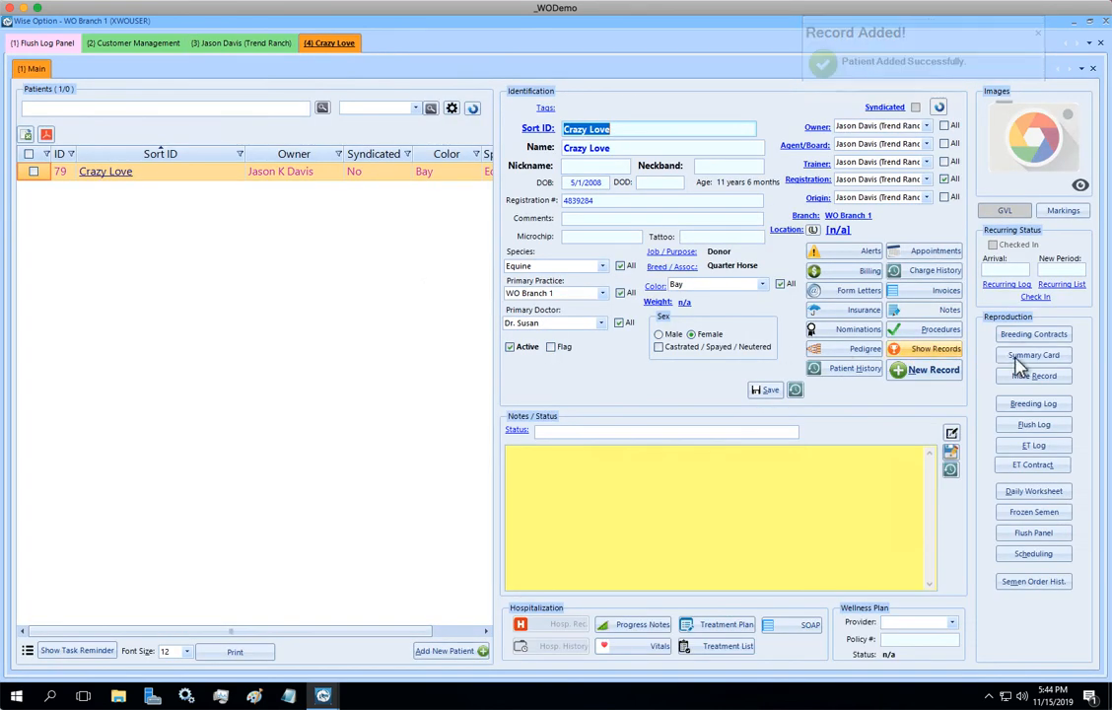
# - Start a quick data entry in Crazy Love's flush log with donor Crazy Love and stallion Amazing Grace
pyautogui.click(1033, 425)
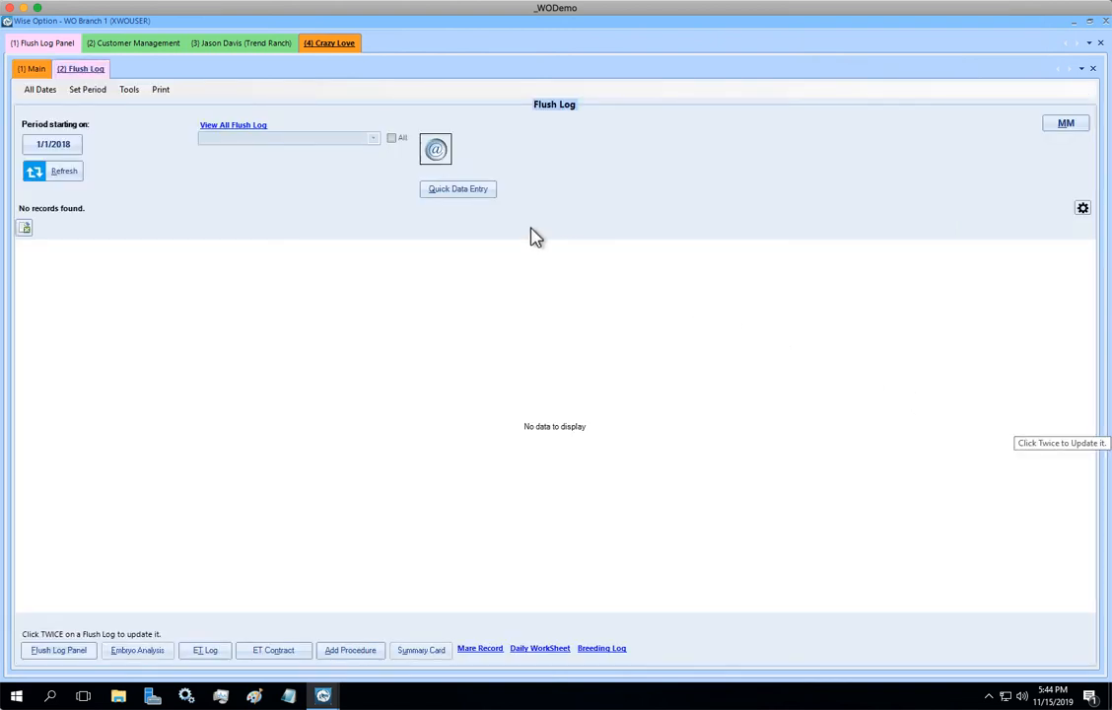
pyautogui.click(458, 190)
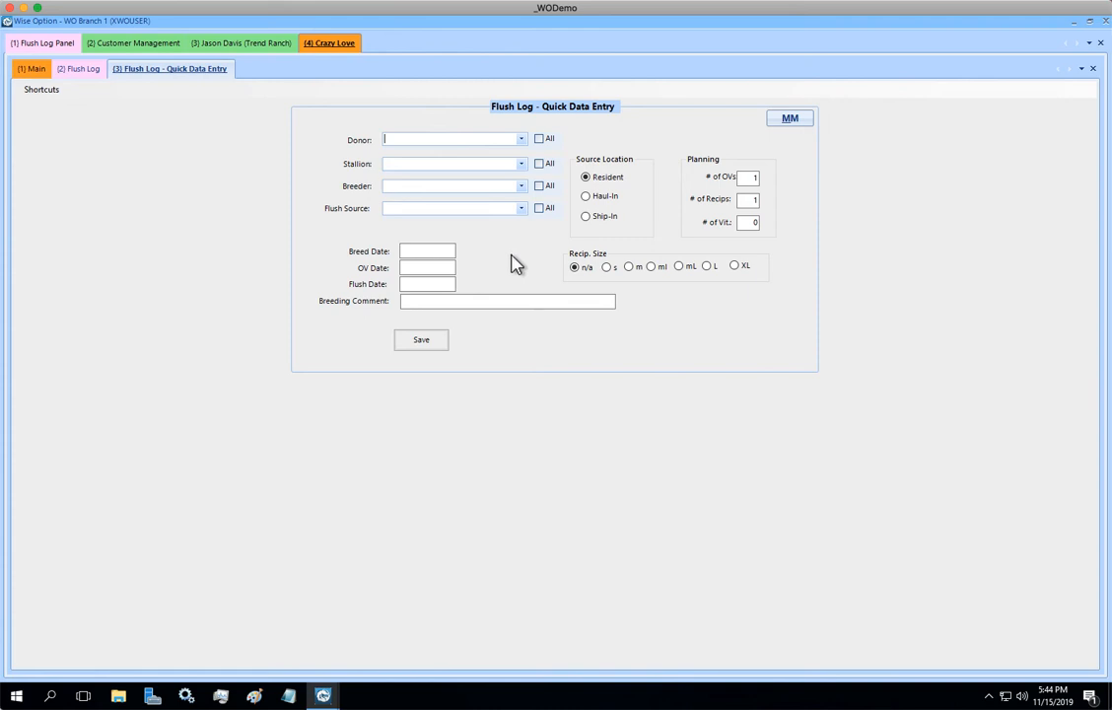
pyautogui.write('Crazy Love')
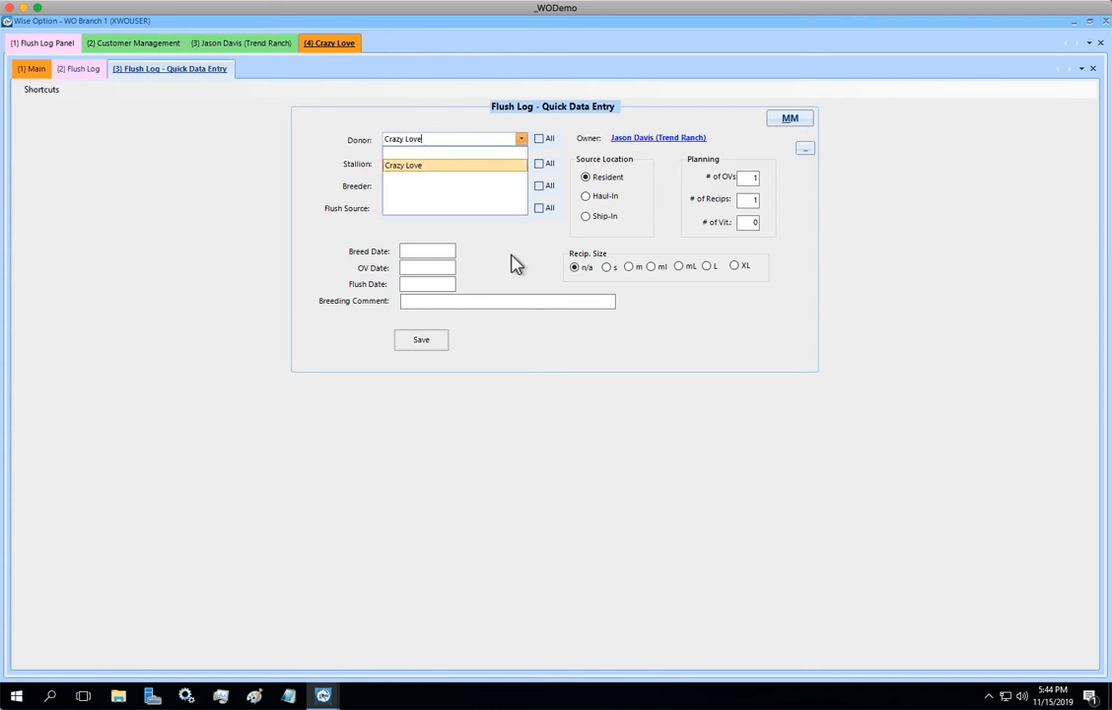
pyautogui.press('Tab')
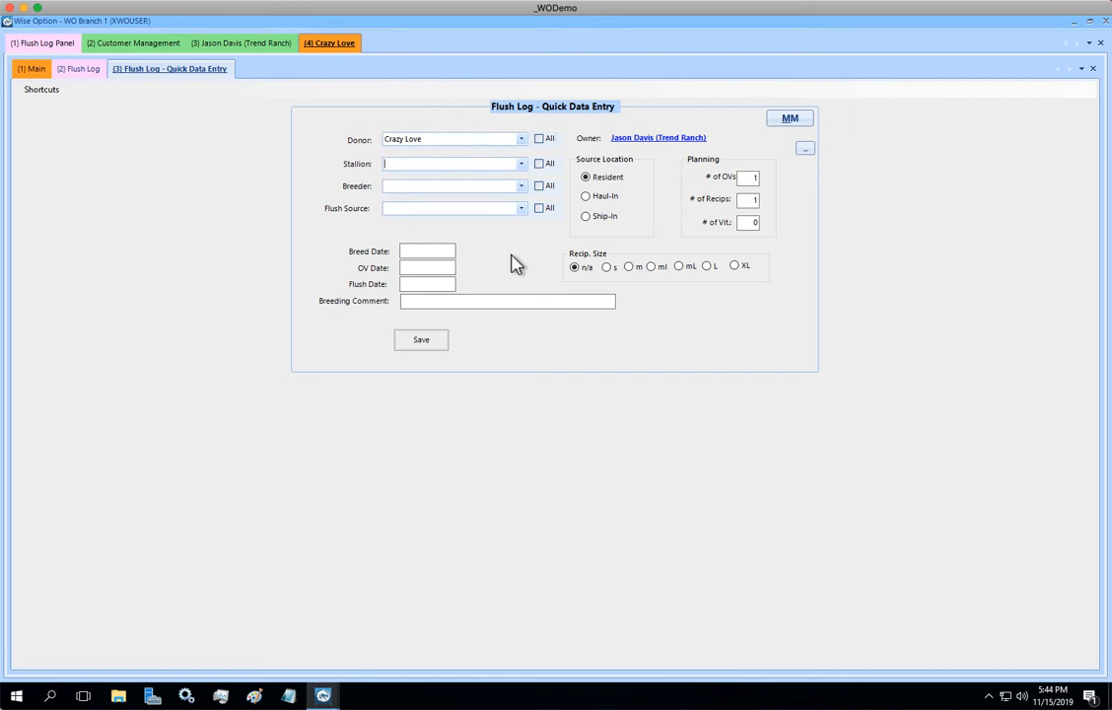
pyautogui.write('Amazing Grace')
pyautogui.press('Tab')
pyautogui.press('Tab')
# - Choose Hanks Ranch, LLC as the breeder for the flush entry
pyautogui.write('thoma')
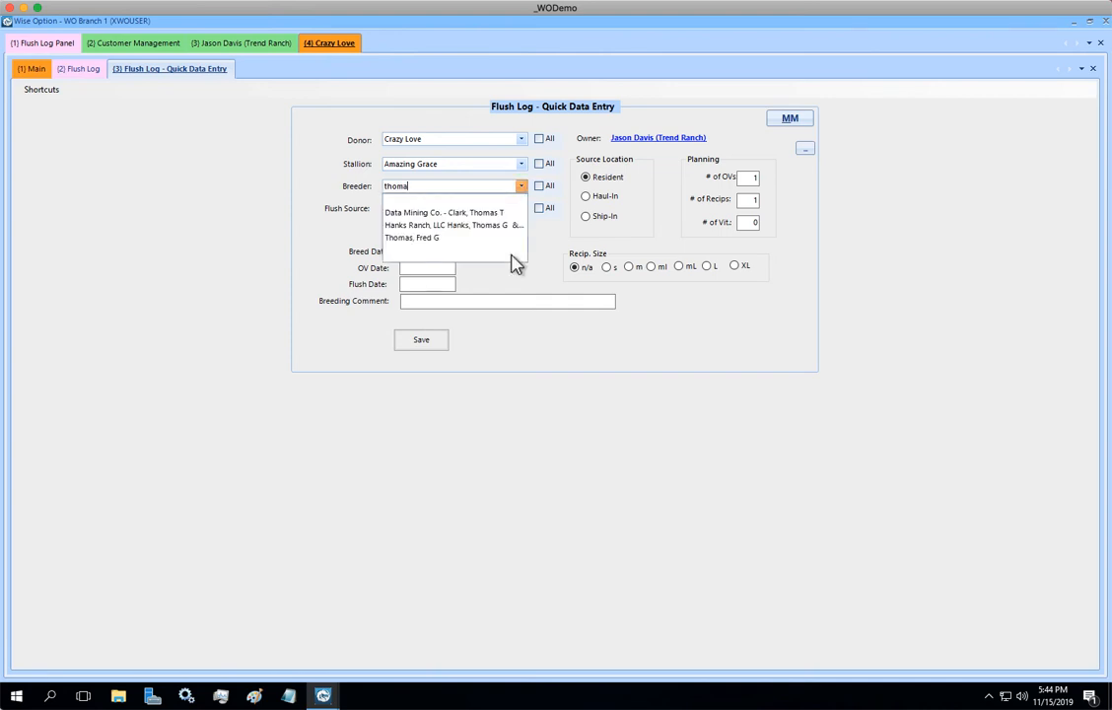
pyautogui.press('Down')
pyautogui.press('Down')
pyautogui.press('Down')
pyautogui.press('Tab')
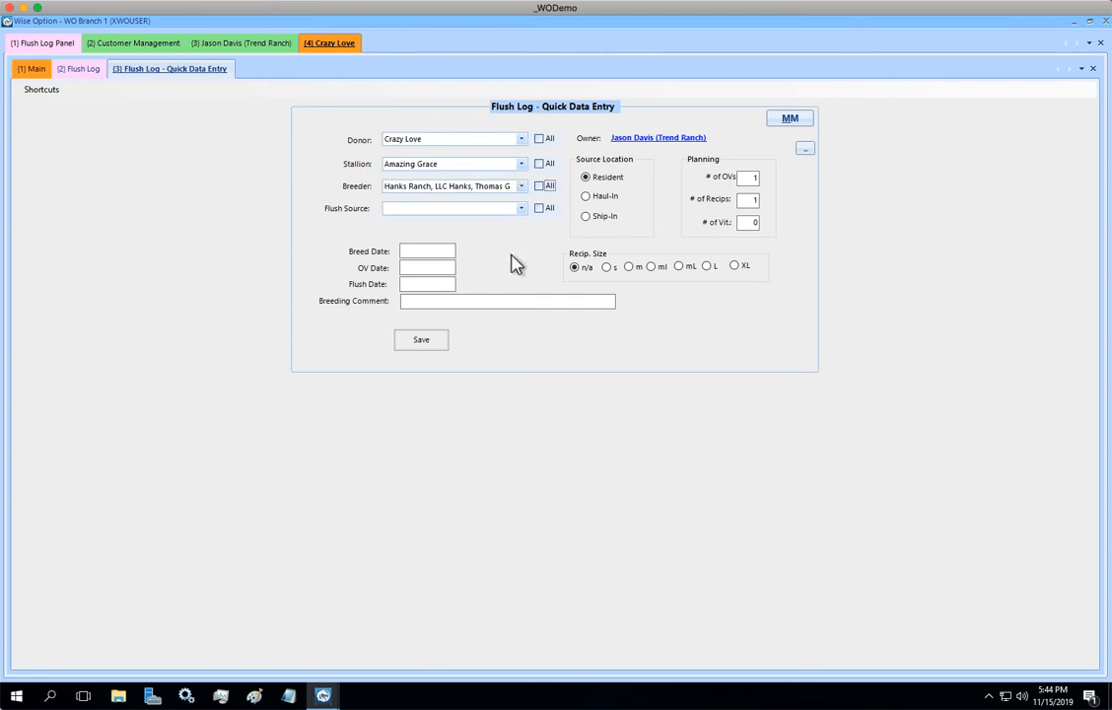
# - Choose Hanks Ranch, LLC as the flush source
pyautogui.press('Tab')
pyautogui.write('thomas')
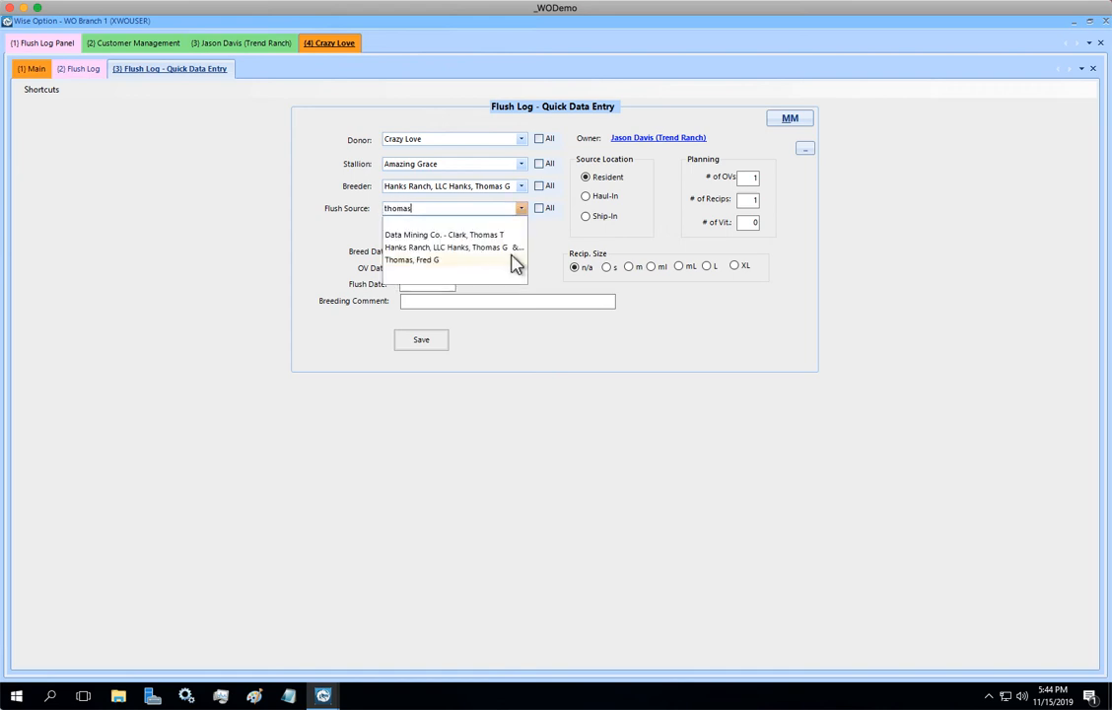
pyautogui.press('BackSpace')
pyautogui.press('BackSpace')
pyautogui.press('BackSpace')
pyautogui.press('BackSpace')
pyautogui.press('BackSpace')
pyautogui.press('BackSpace')
pyautogui.press('Down')
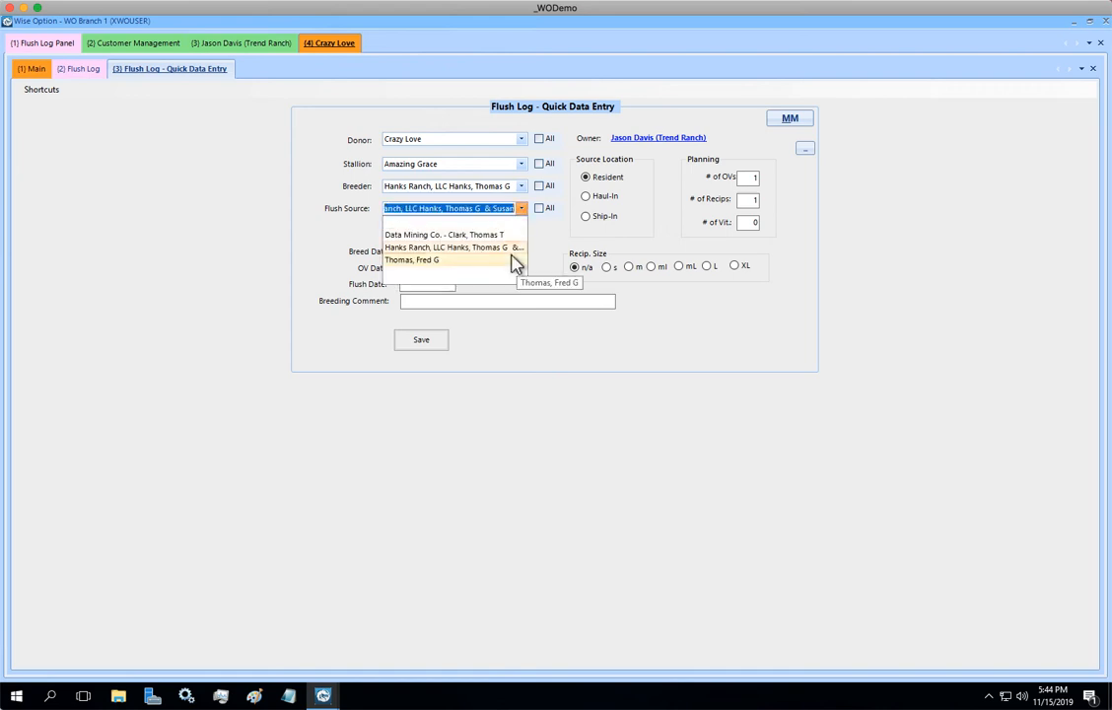
pyautogui.press('Down')
pyautogui.press('Tab')
pyautogui.press('Tab')
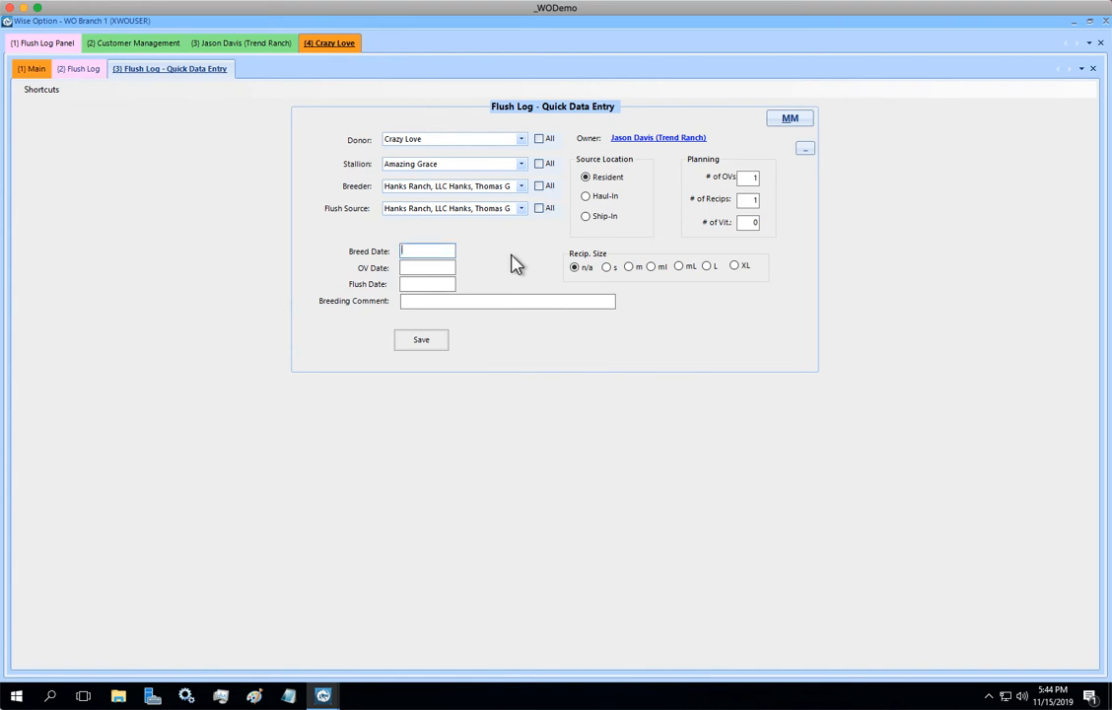
# - Set the breed date to 11/14 and the OV date to 11/15
pyautogui.write('11/')
pyautogui.write('7')
pyautogui.write('11/8')
pyautogui.press('Tab')
pyautogui.click(419, 251)
pyautogui.press('BackSpace')
pyautogui.write('14')
pyautogui.press('BackSpace')
pyautogui.write('15')
# - Set the flush date to 11/22
pyautogui.press('Tab')
pyautogui.write('11/21')
pyautogui.press('BackSpace')
pyautogui.write('2')
# - Set the source location to Ship-In and recipient size to mL, and save the entry without reviewing it or registering the flush result
pyautogui.click(587, 221)
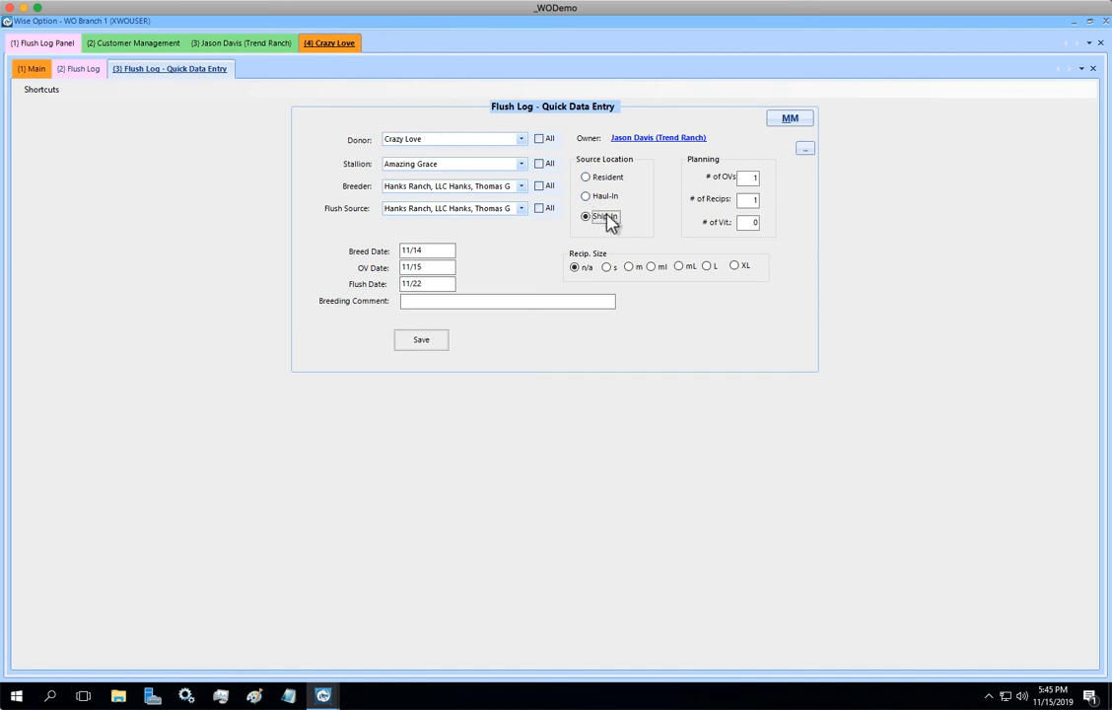
pyautogui.click(679, 267)
pyautogui.click(441, 342)
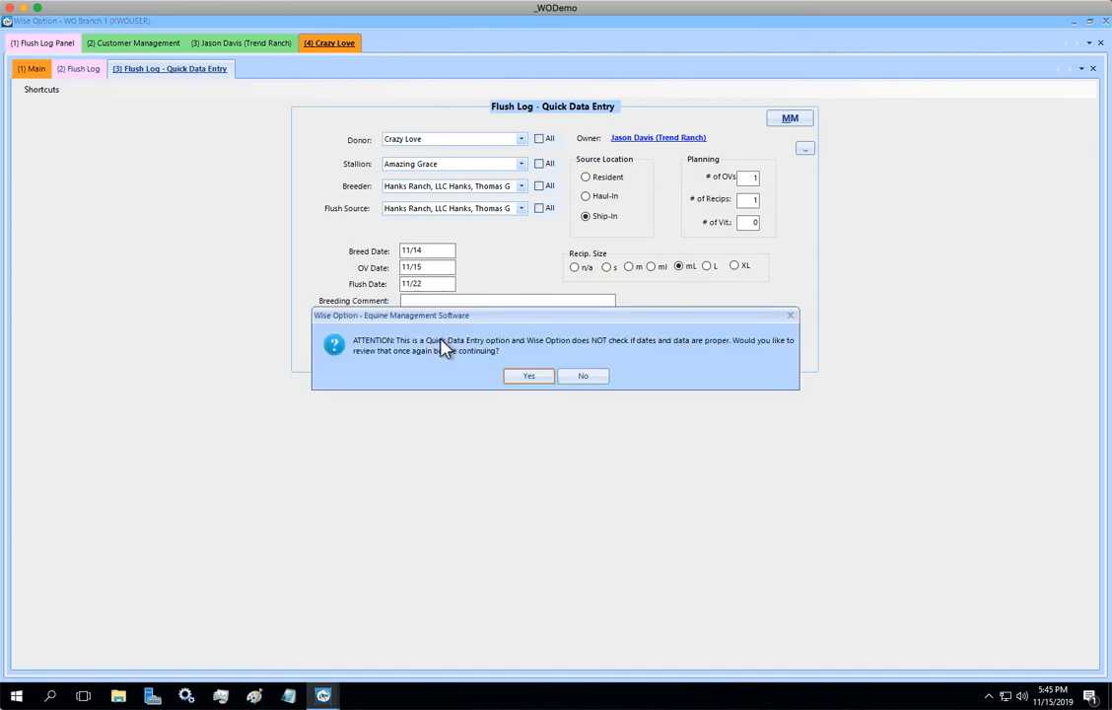
pyautogui.click(584, 377)
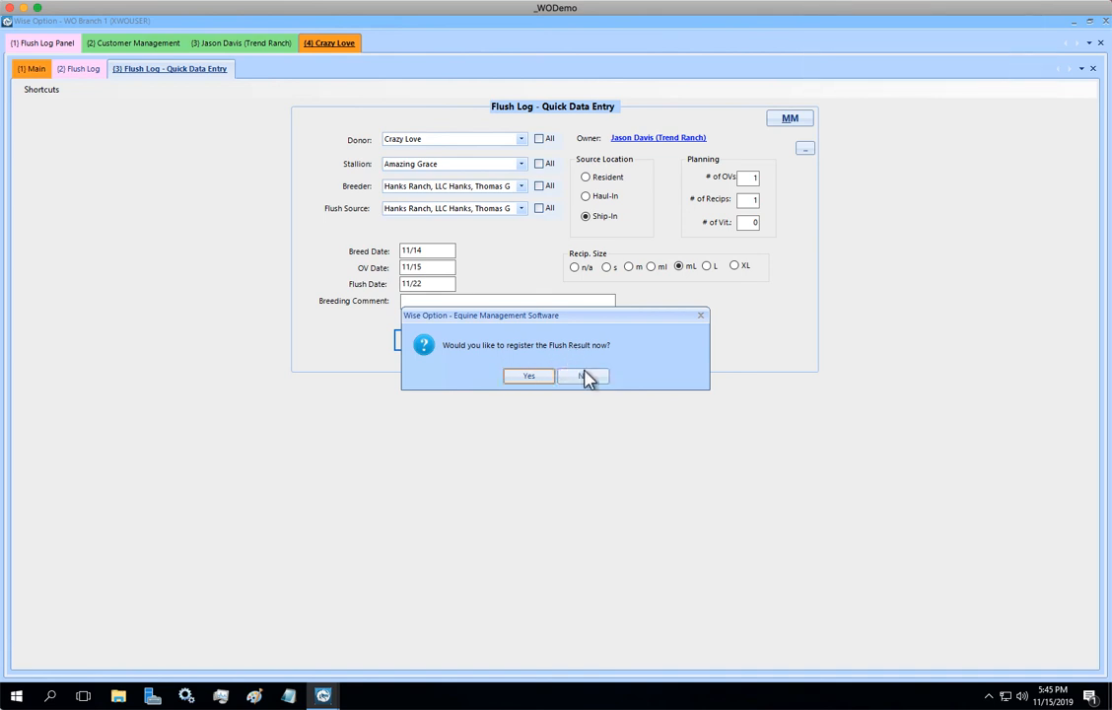
pyautogui.click(585, 377)
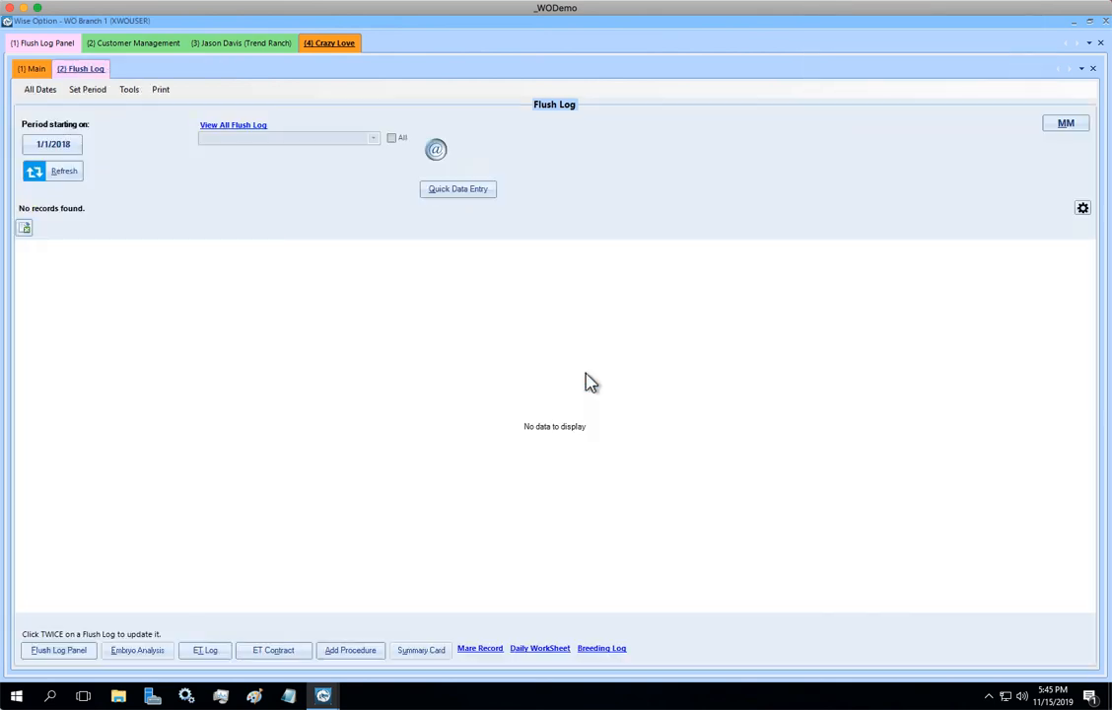
# - Refresh Crazy Love's flush log and the Flush Log Panel calendar to check for the new flush
pyautogui.click(44, 175)
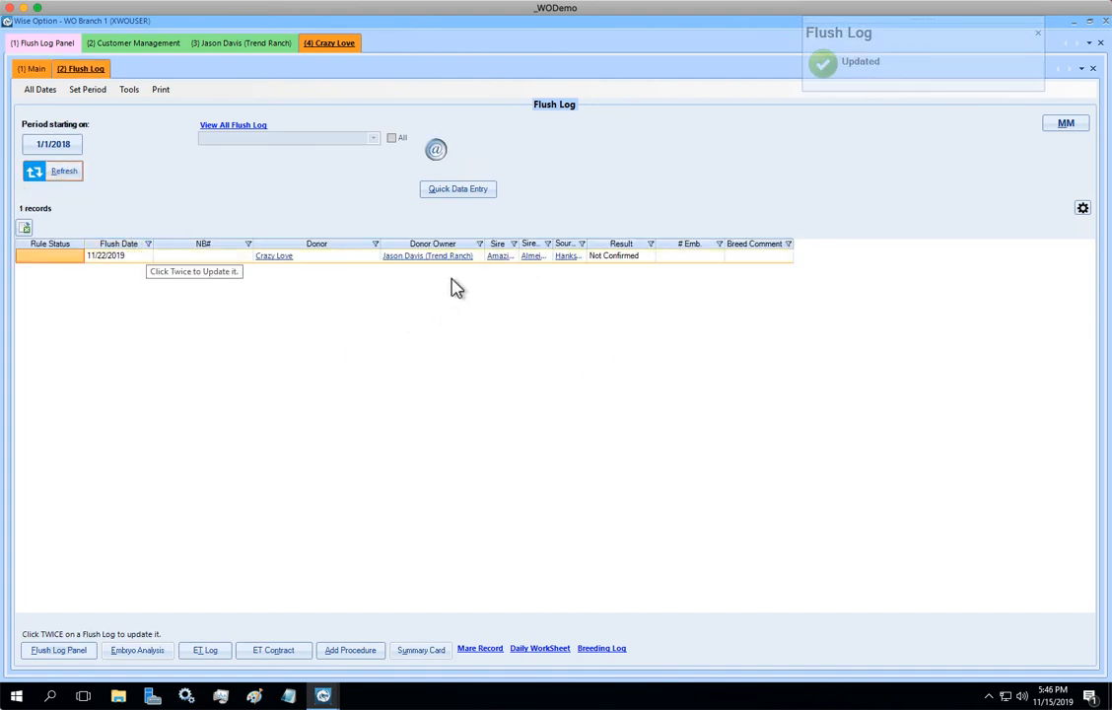
pyautogui.click(53, 42)
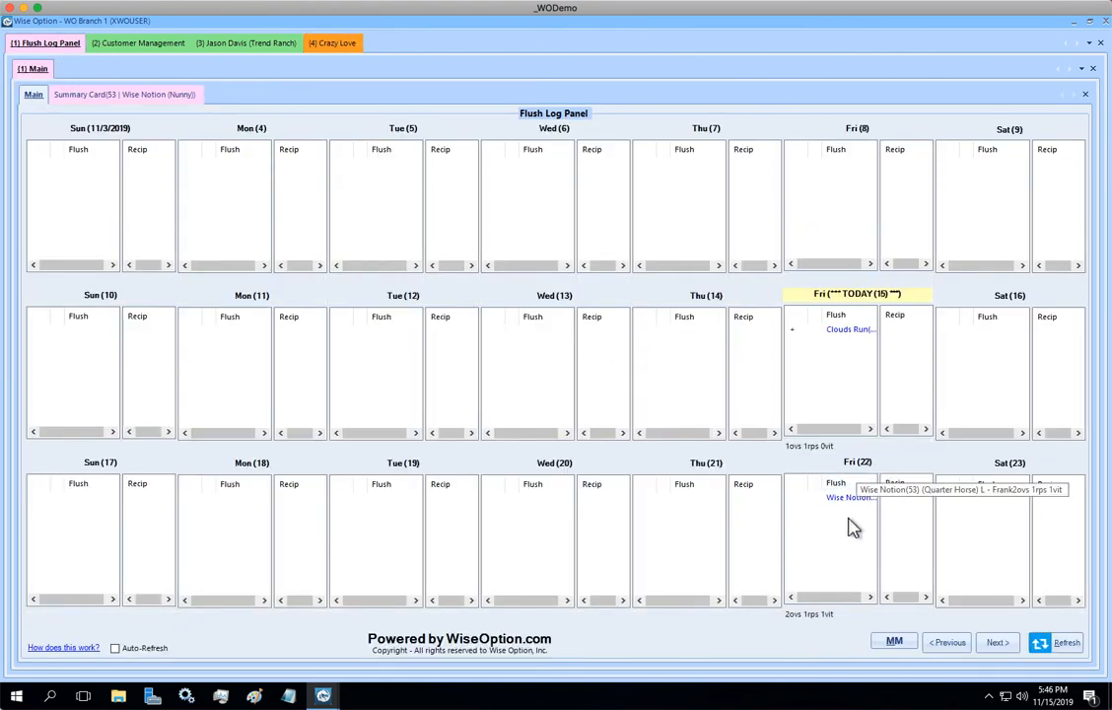
pyautogui.click(1057, 642)
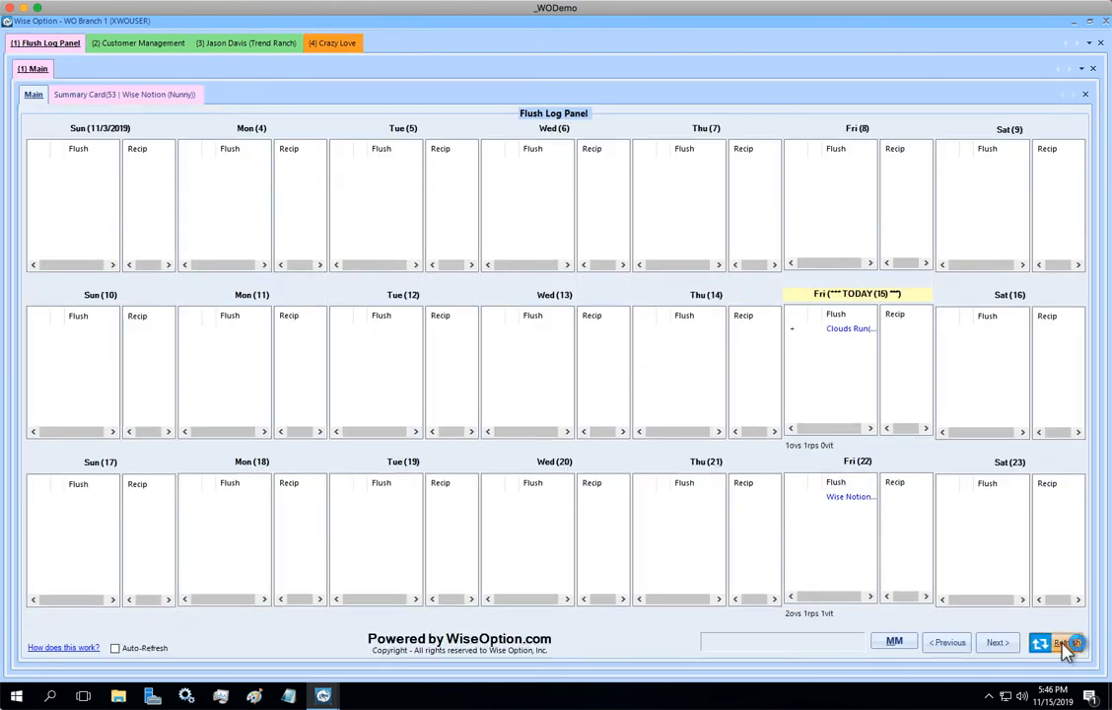